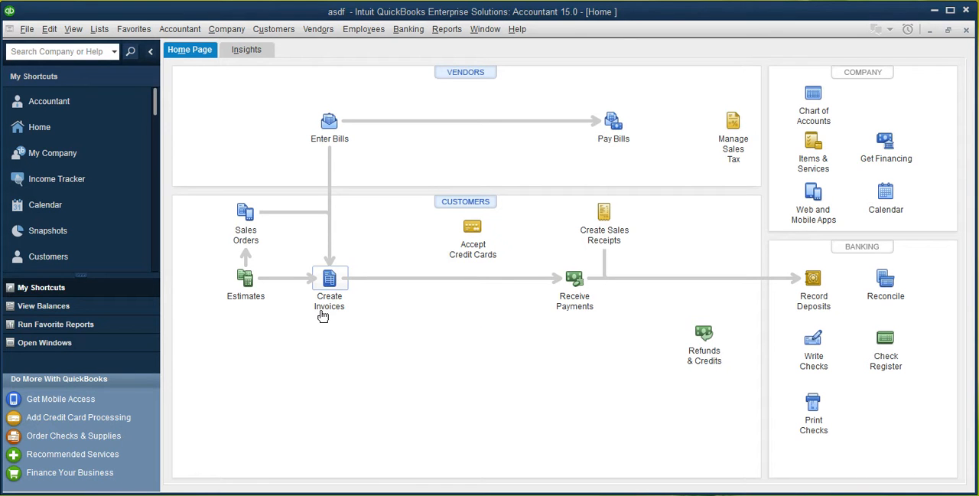
Open a new customer invoice form
click(277, 35)
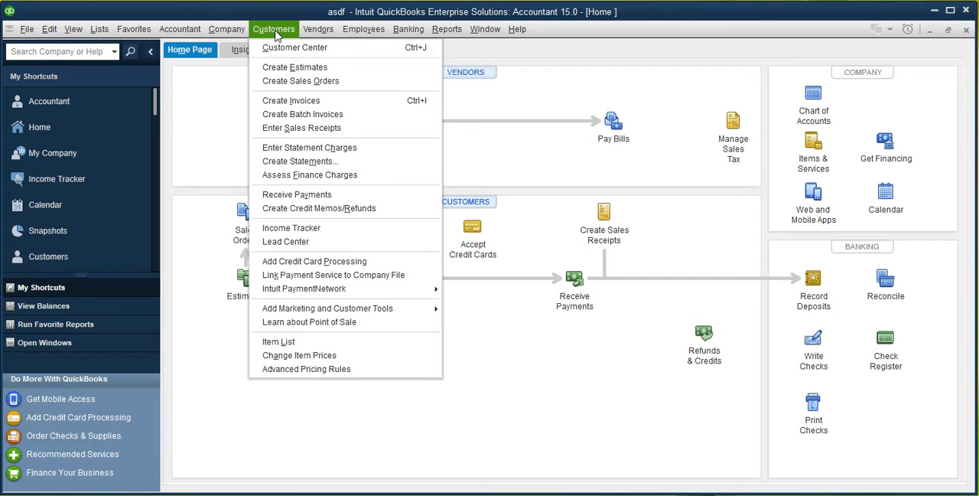
click(344, 103)
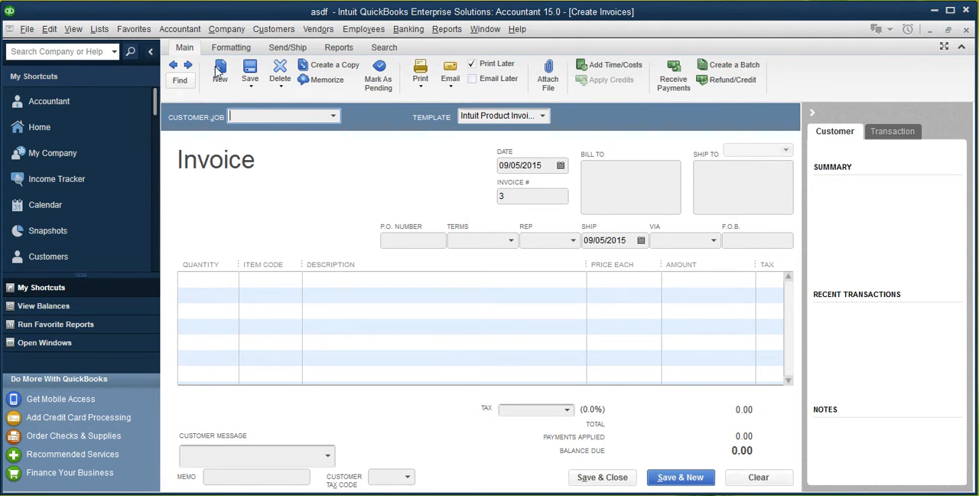
click(241, 49)
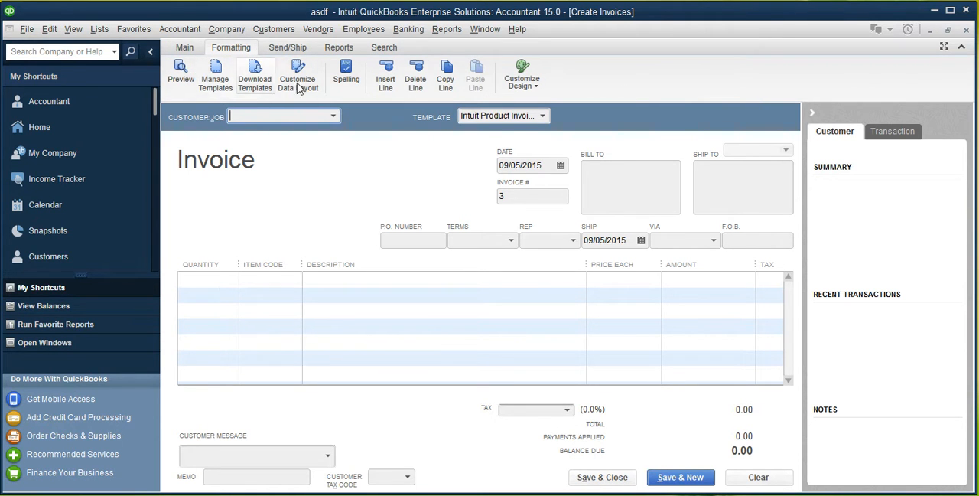
click(289, 49)
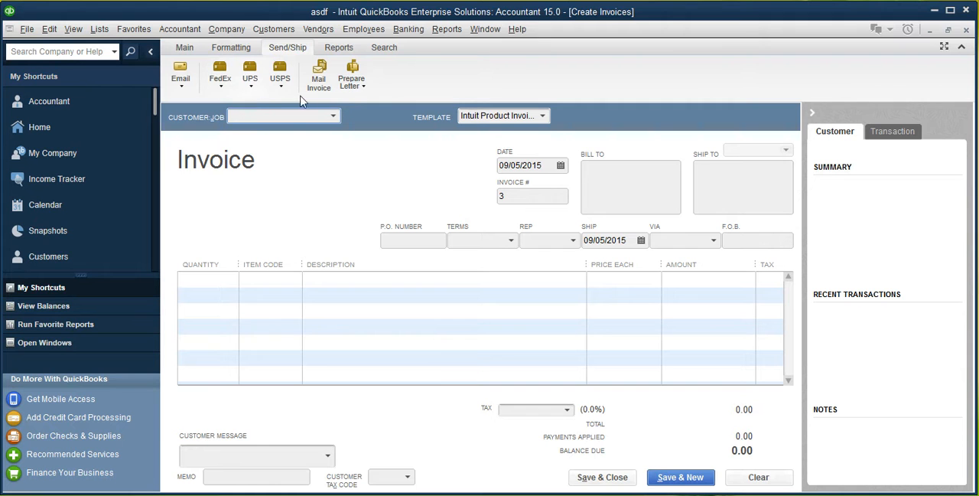
click(339, 48)
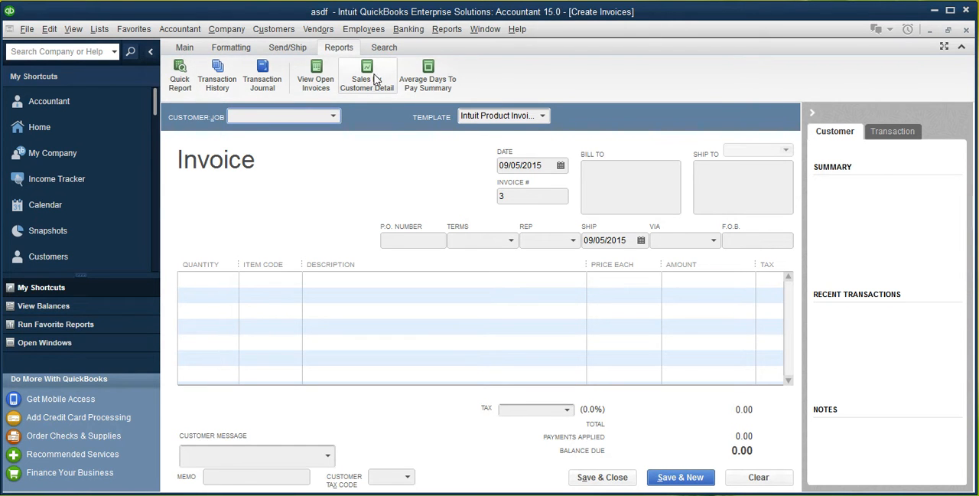
click(386, 49)
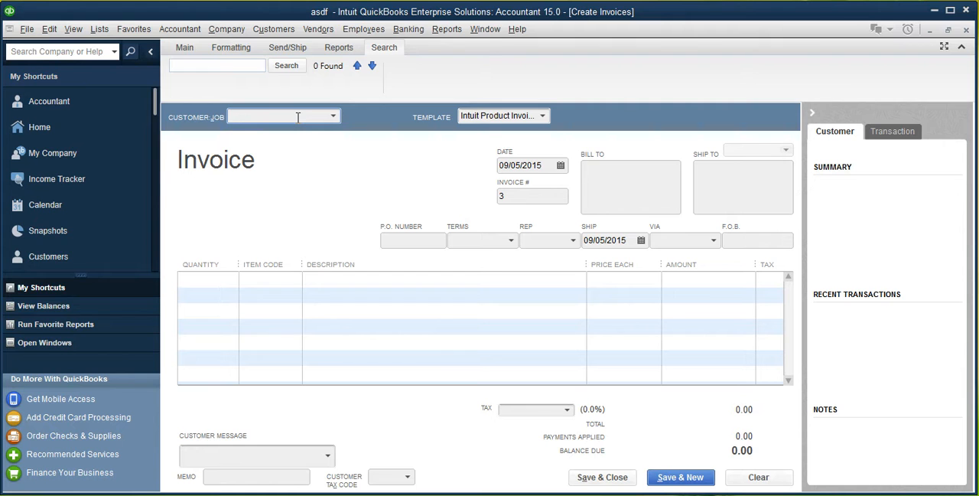
click(207, 70)
click(184, 50)
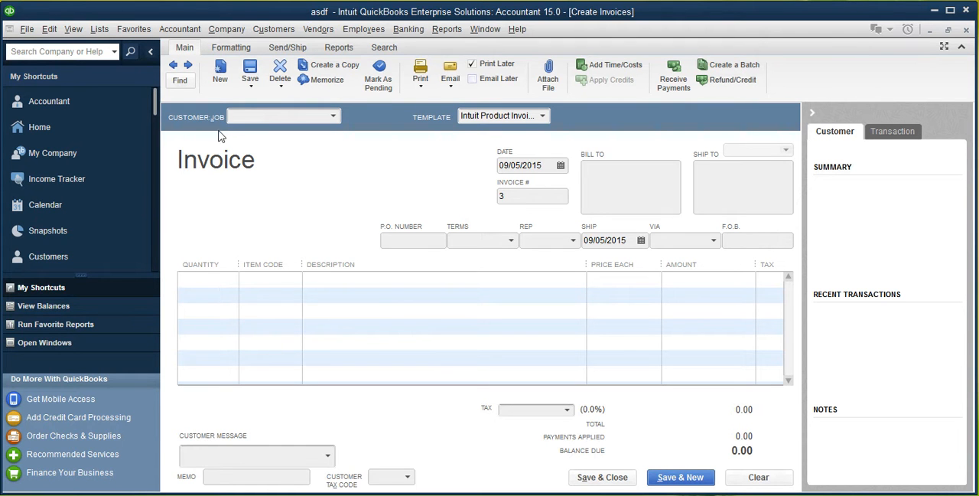
Select ABS Foods Ltd as the customer for the invoice
click(333, 118)
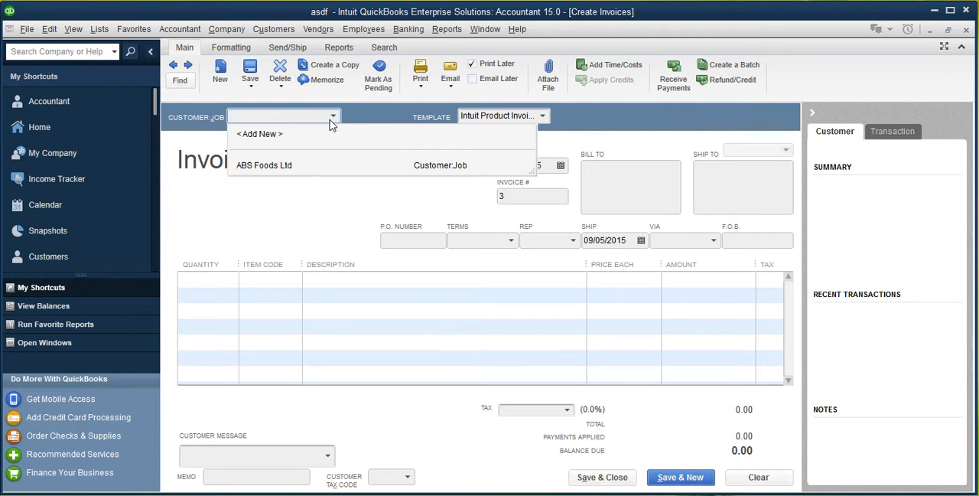
click(283, 170)
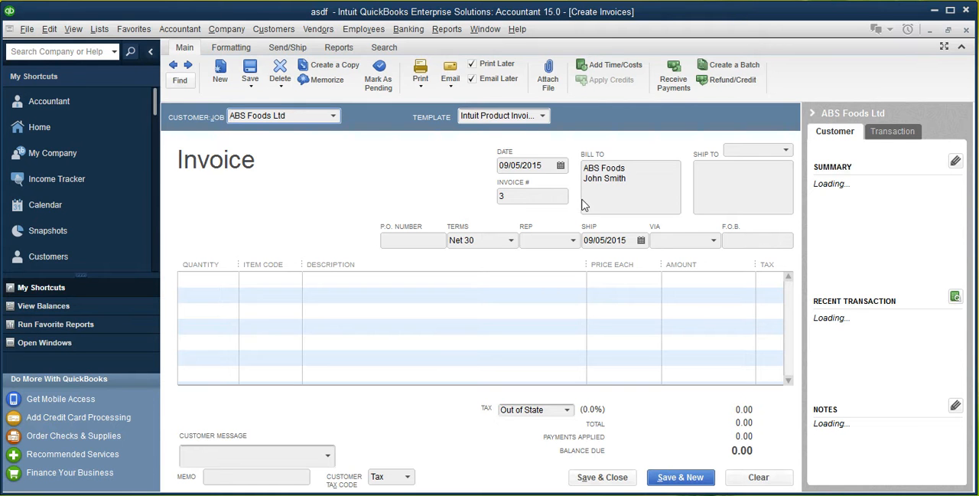
Examine the invoice number, Ship To, Rep, ship date and Via options in the invoice header
click(511, 195)
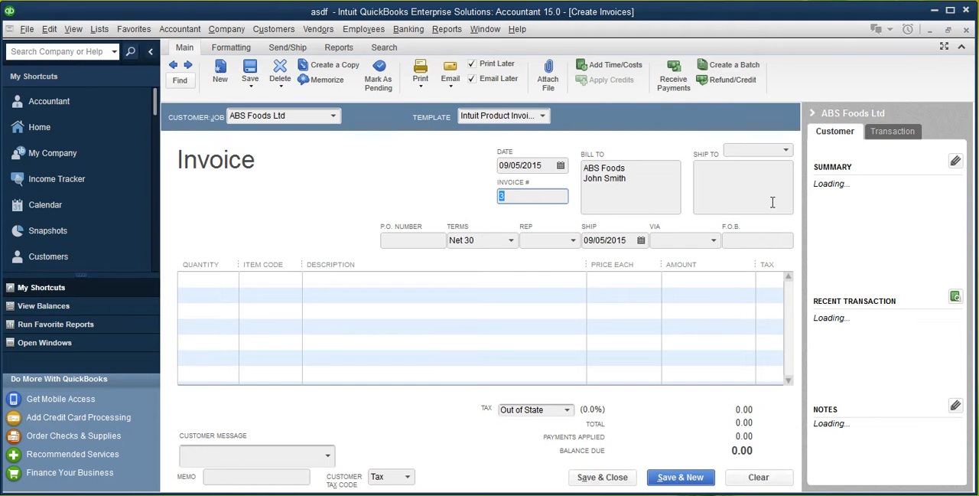
click(786, 150)
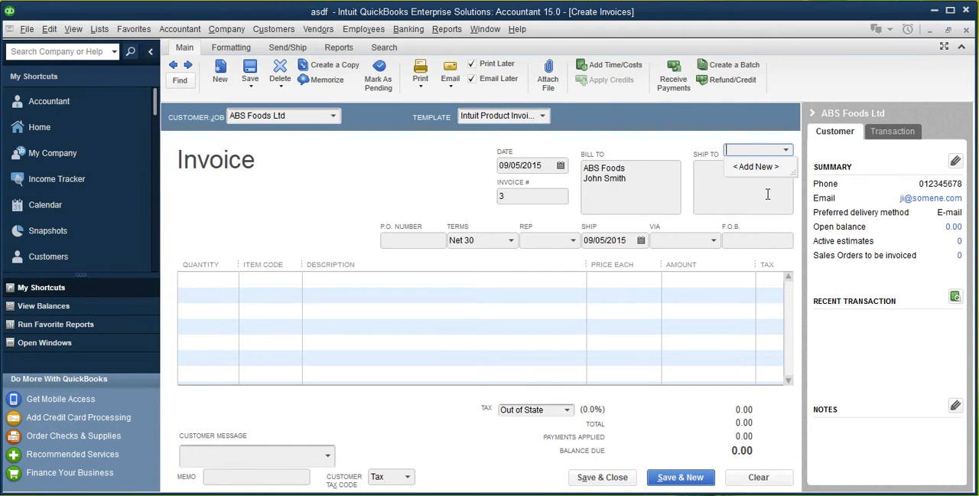
click(687, 142)
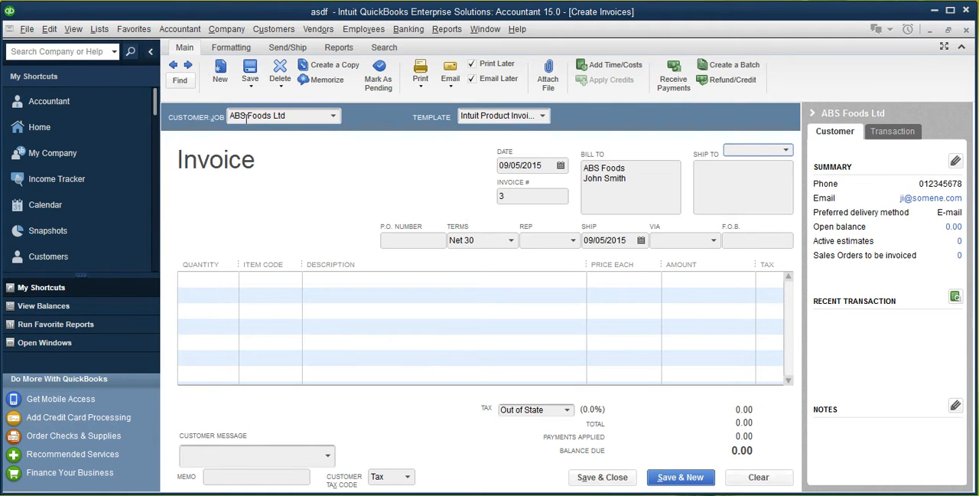
click(575, 242)
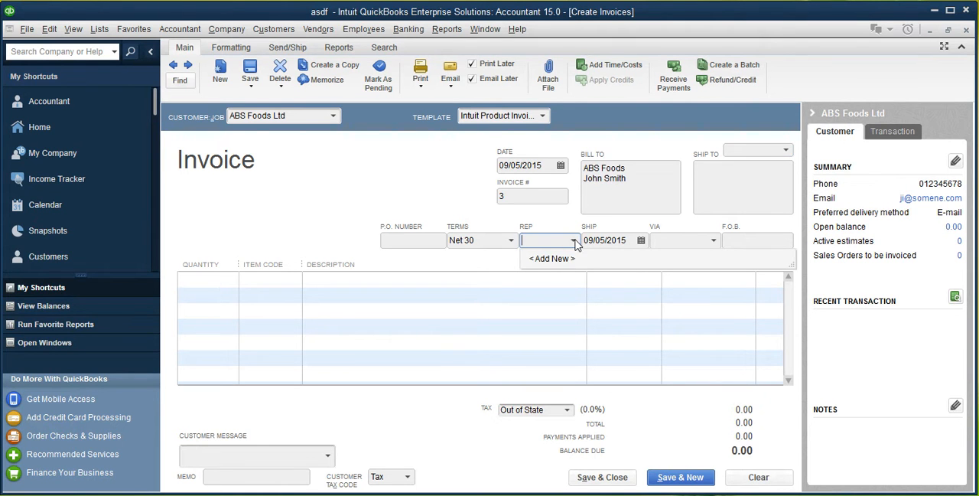
click(575, 241)
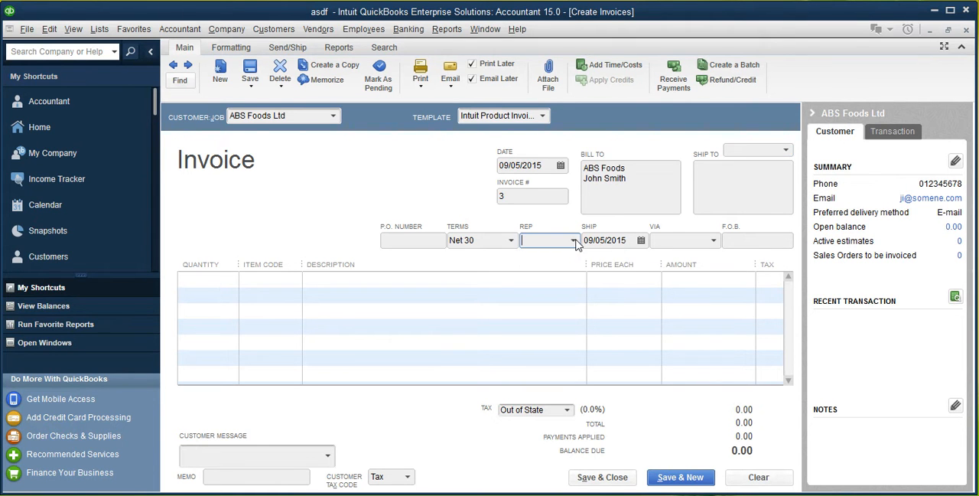
click(641, 242)
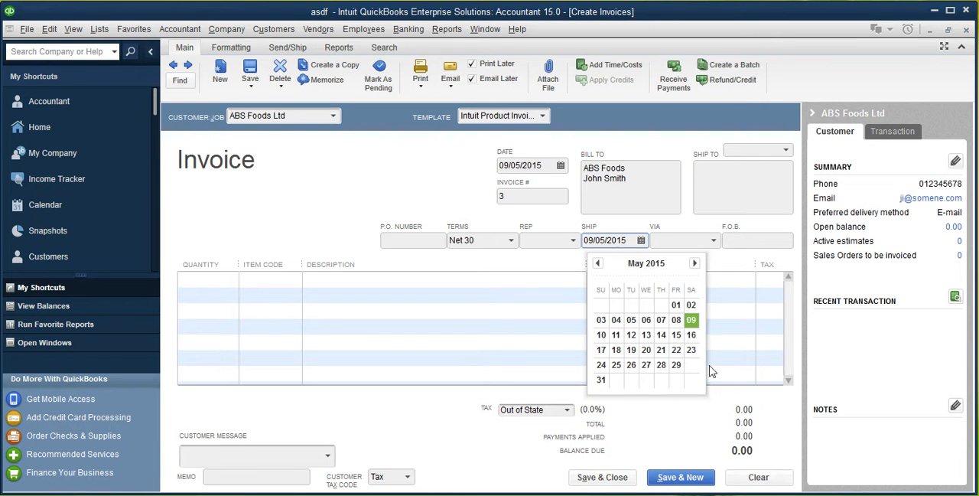
click(608, 242)
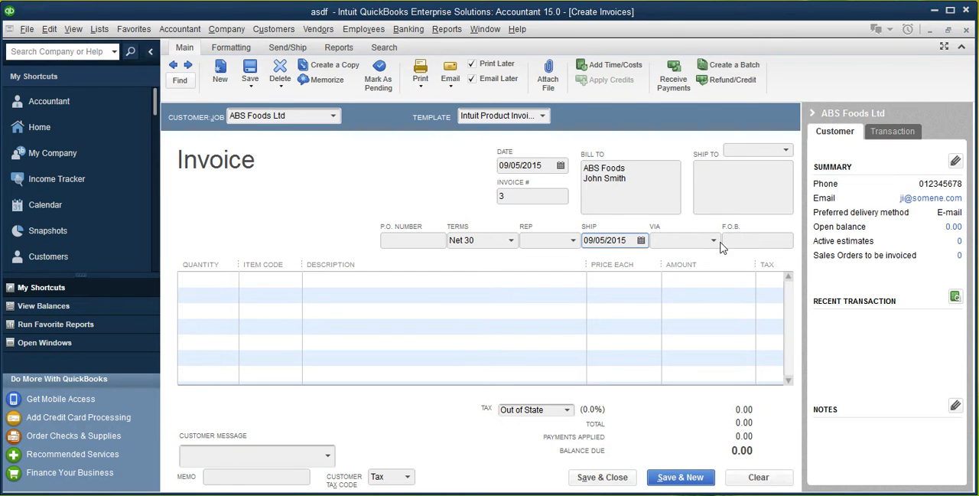
click(713, 241)
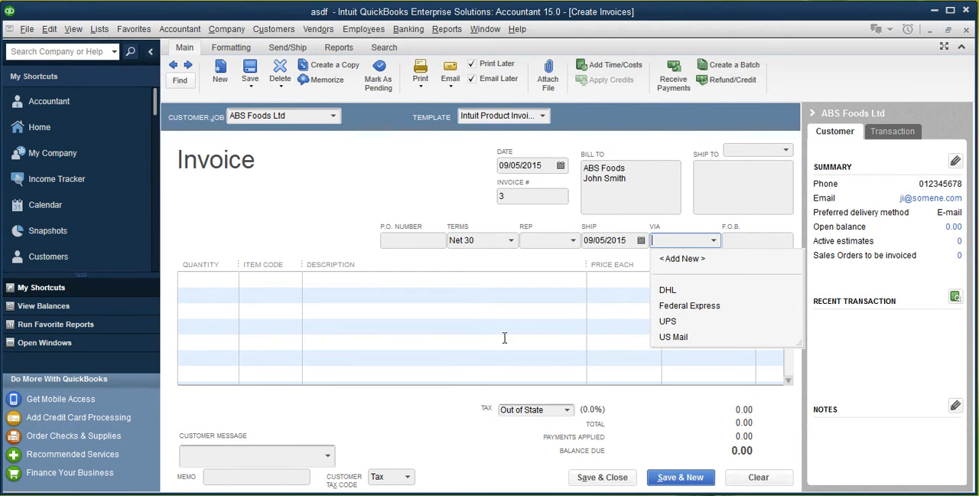
Add the Beverages item with a quantity of 5 on the first invoice line
click(318, 279)
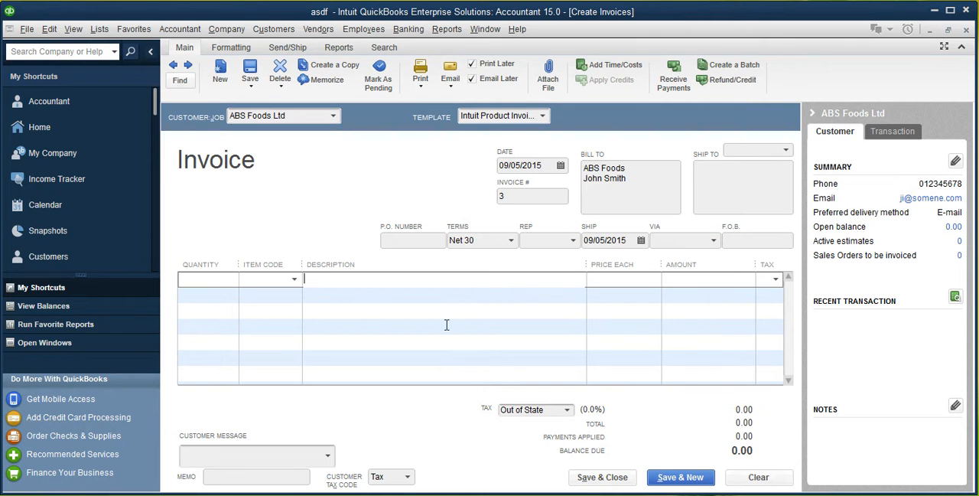
click(298, 282)
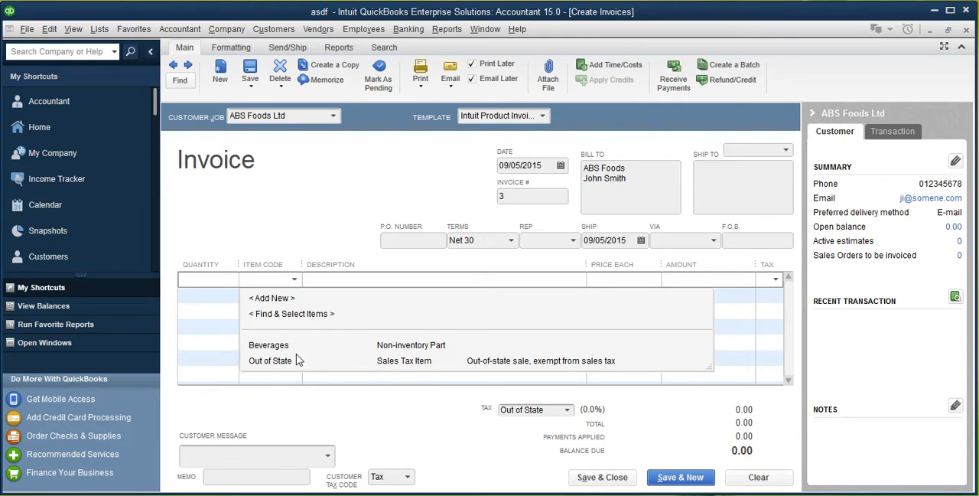
click(269, 350)
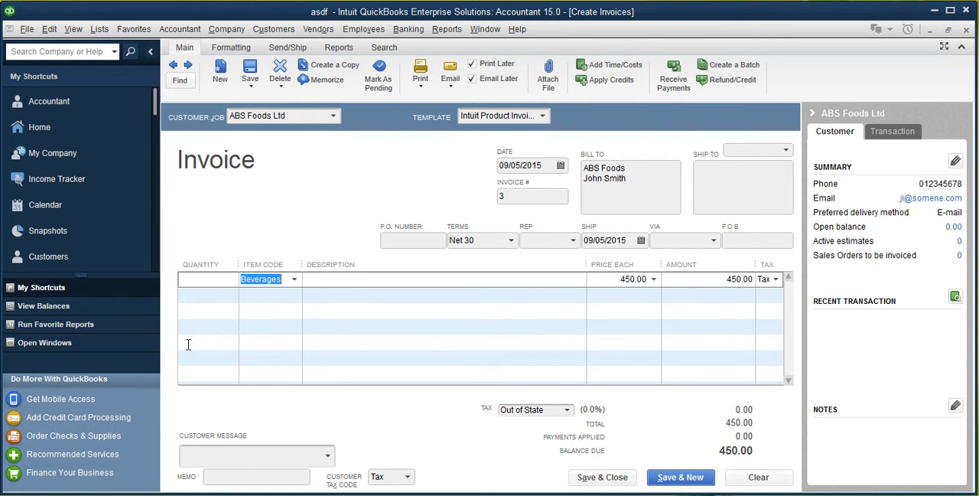
click(227, 285)
text(5)
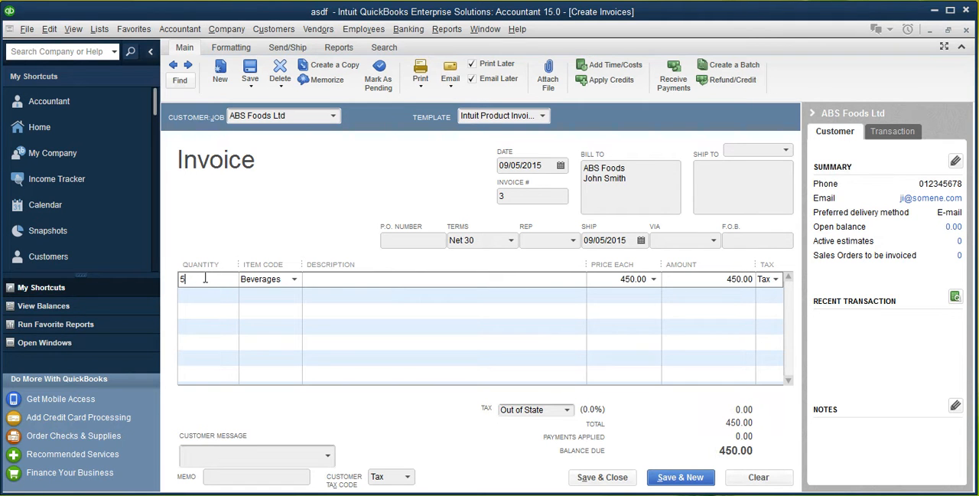
key(Tab)
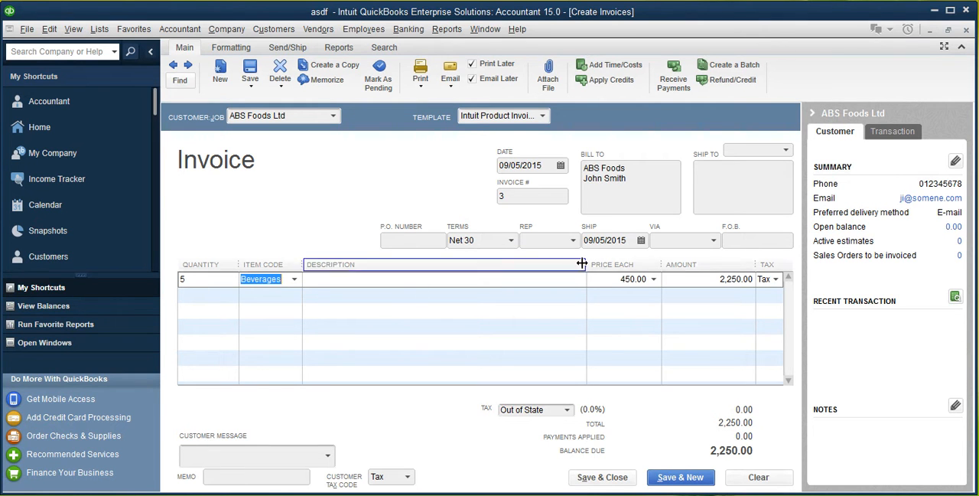
drag(720, 279, 747, 282)
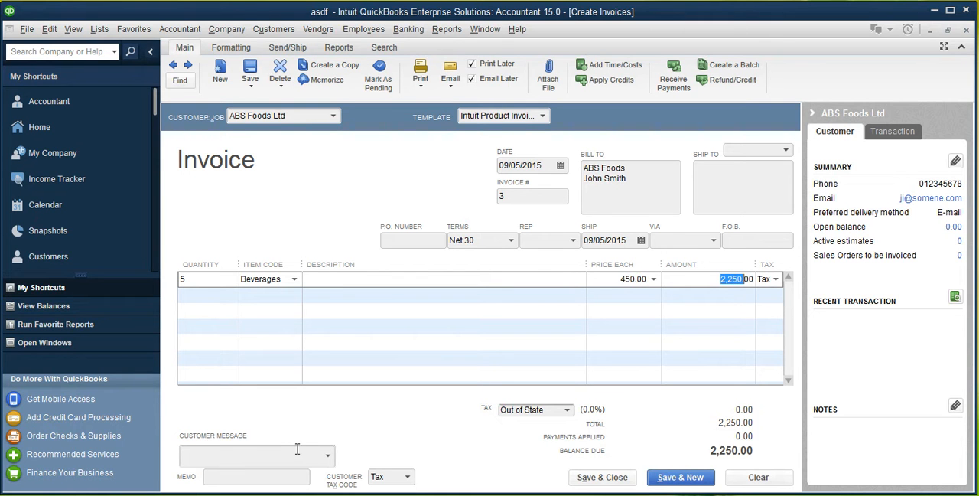
Set the invoice's customer message to "Thank you for your business."
click(328, 455)
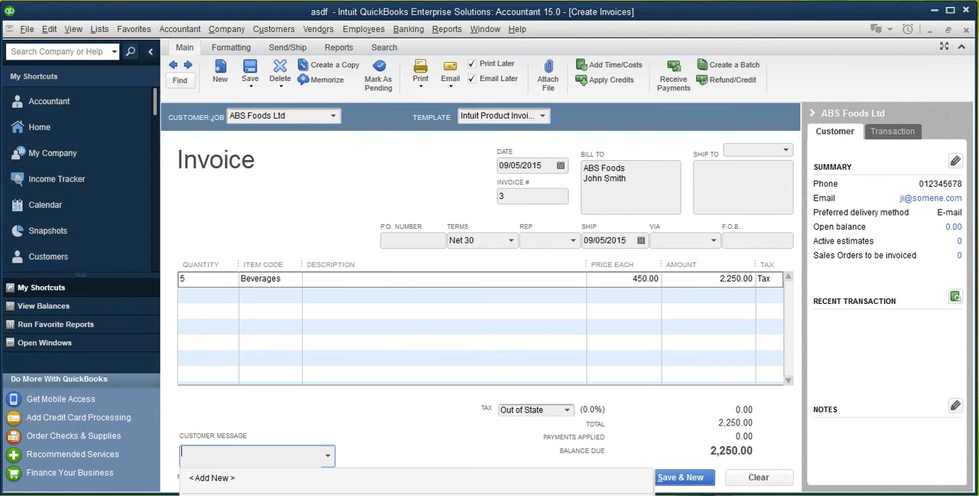
click(306, 494)
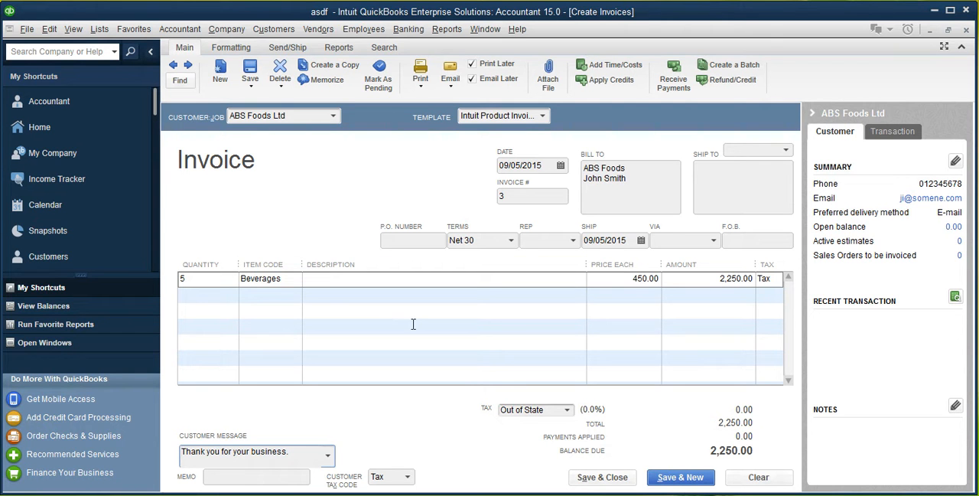
Enter "Fizzy Drink" as the description of the Beverages line, and save and close the invoice
click(279, 294)
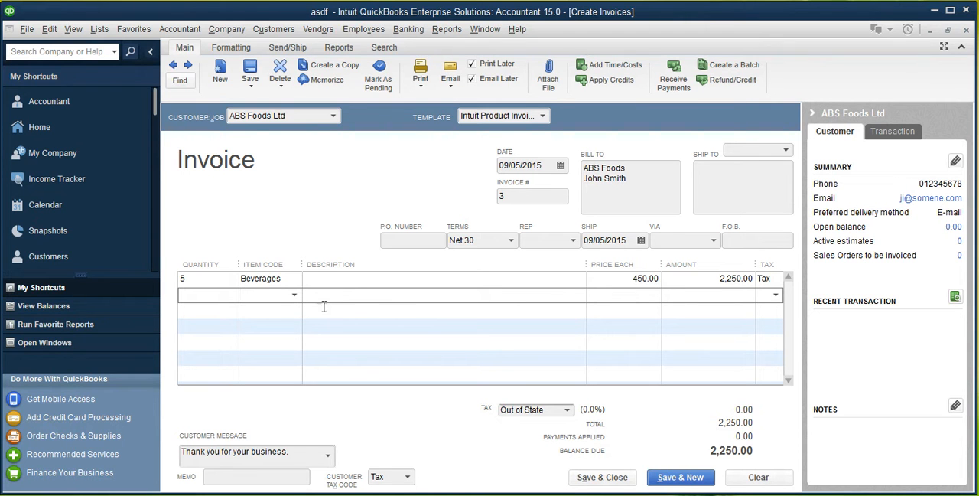
click(351, 280)
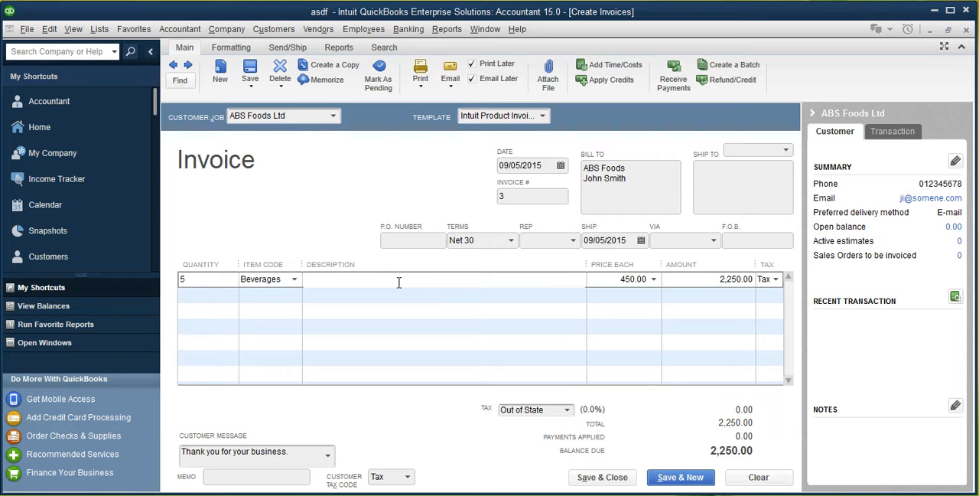
text(Fizzy Drink)
key(Tab)
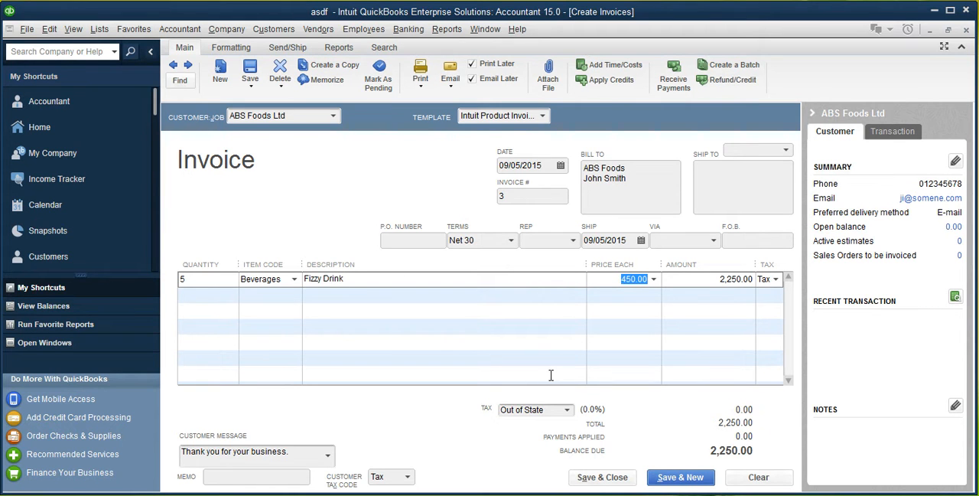
click(465, 294)
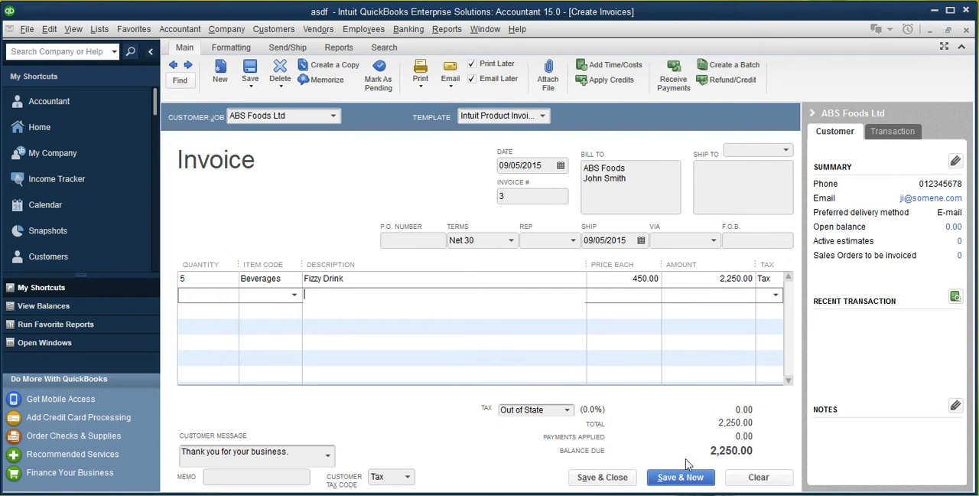
click(612, 482)
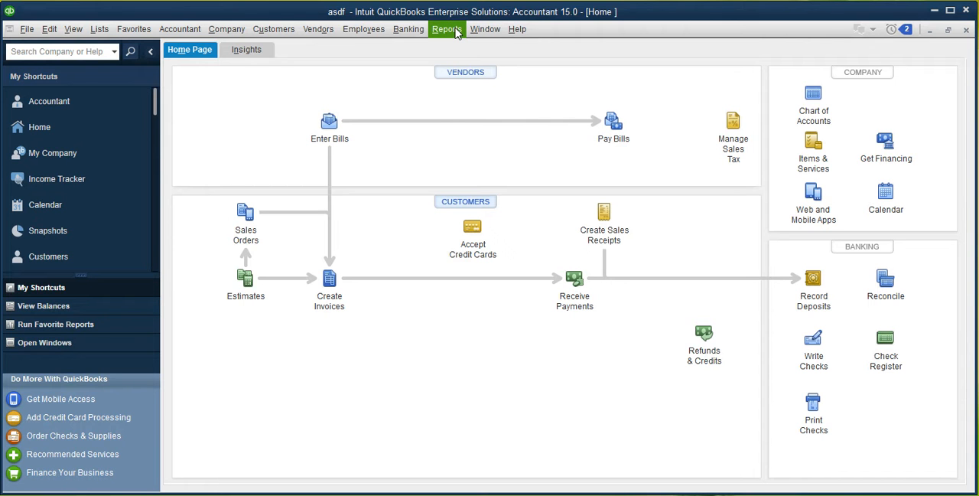
Open the Profit & Loss Standard report to check the recorded sales income
click(455, 31)
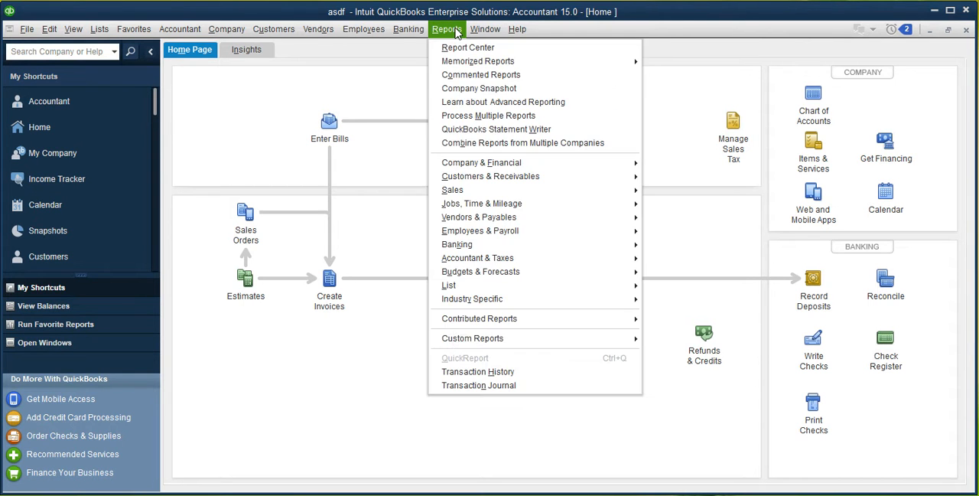
mouse_move(585, 164)
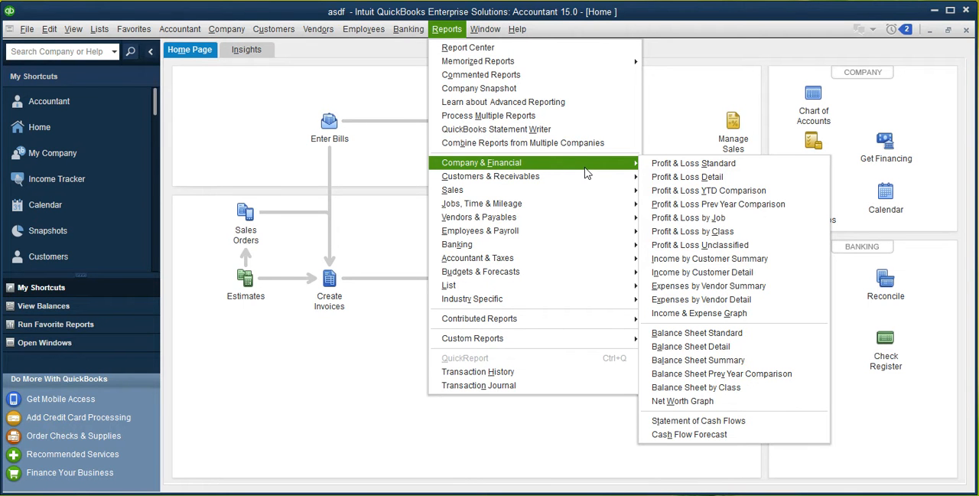
click(661, 164)
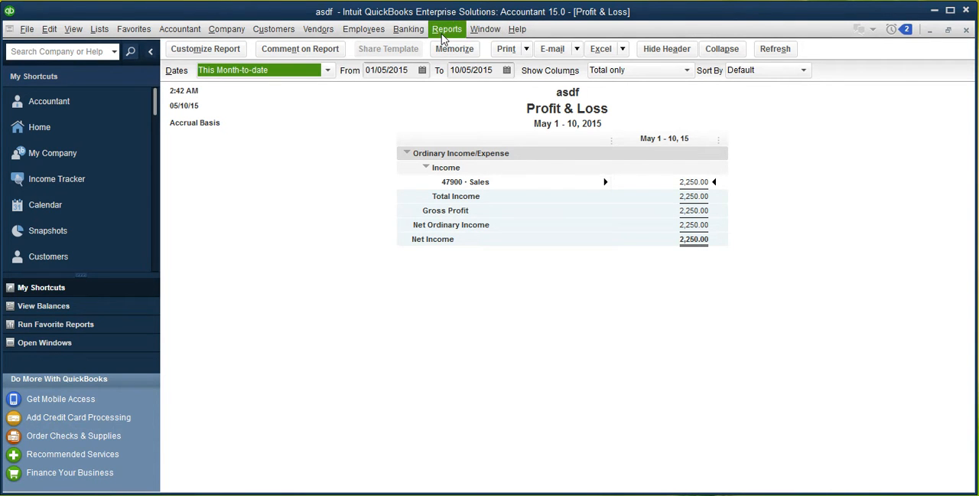
Open the Balance Sheet Standard report to check accounts receivable
click(445, 31)
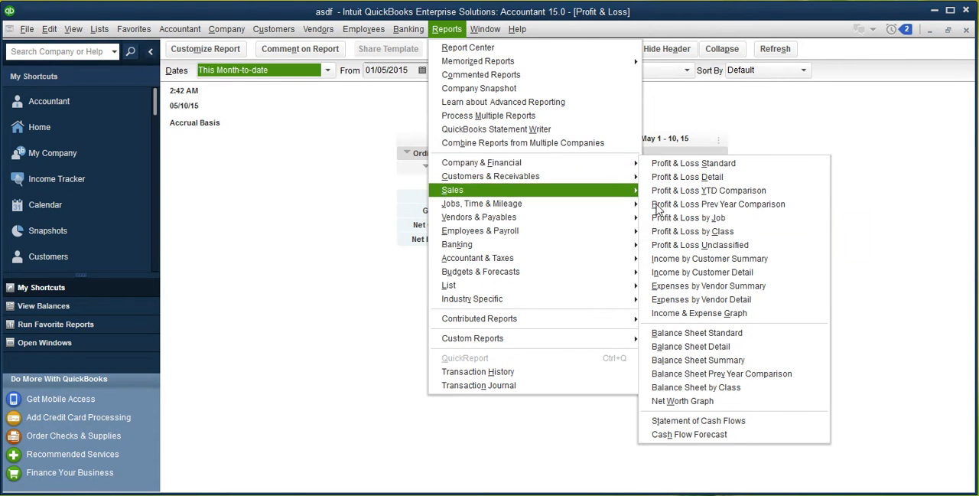
click(719, 334)
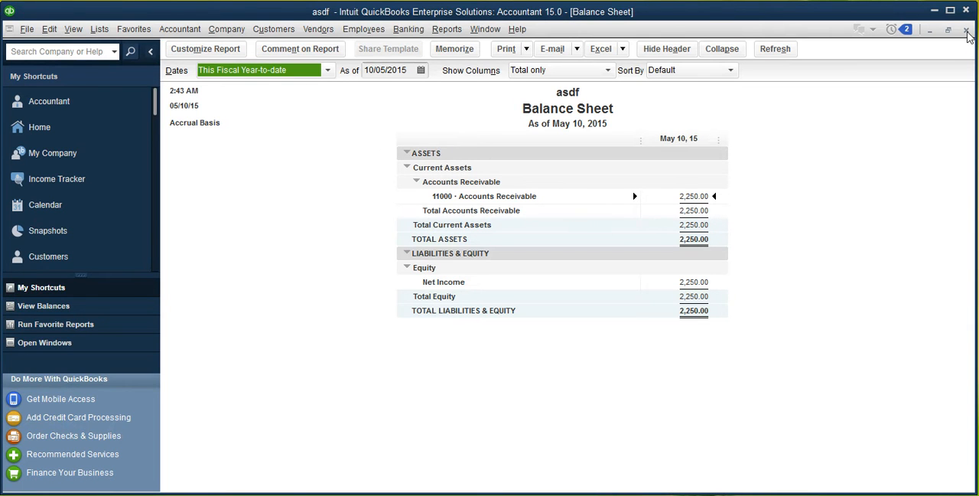
Close the open Balance Sheet and Profit & Loss reports and open a blank customer invoice form
click(966, 31)
click(967, 31)
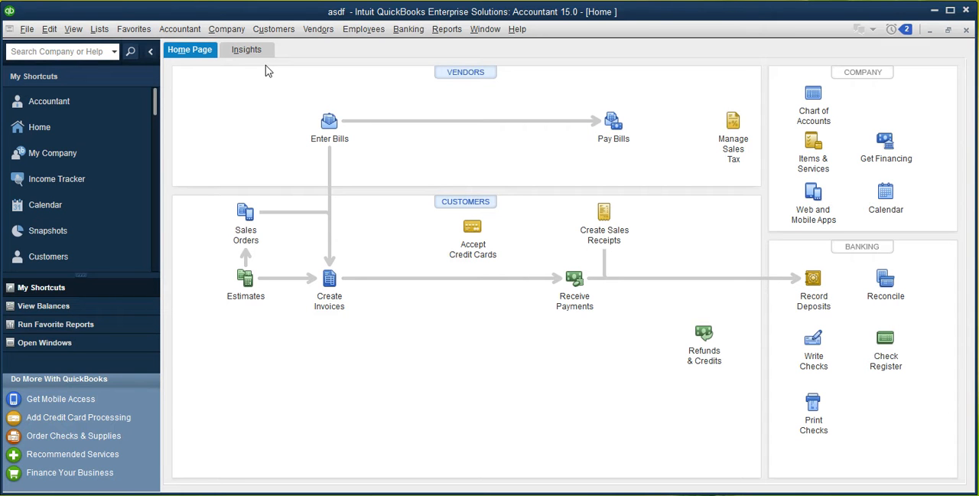
click(288, 35)
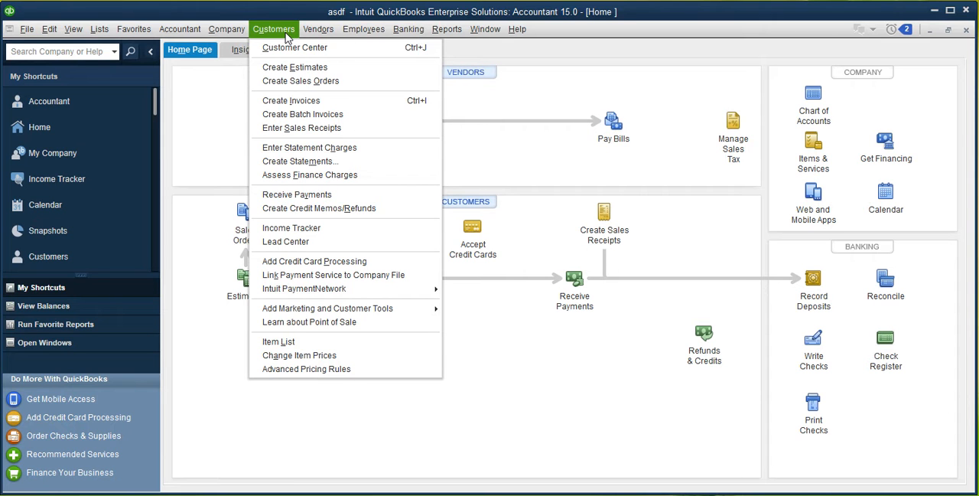
click(334, 107)
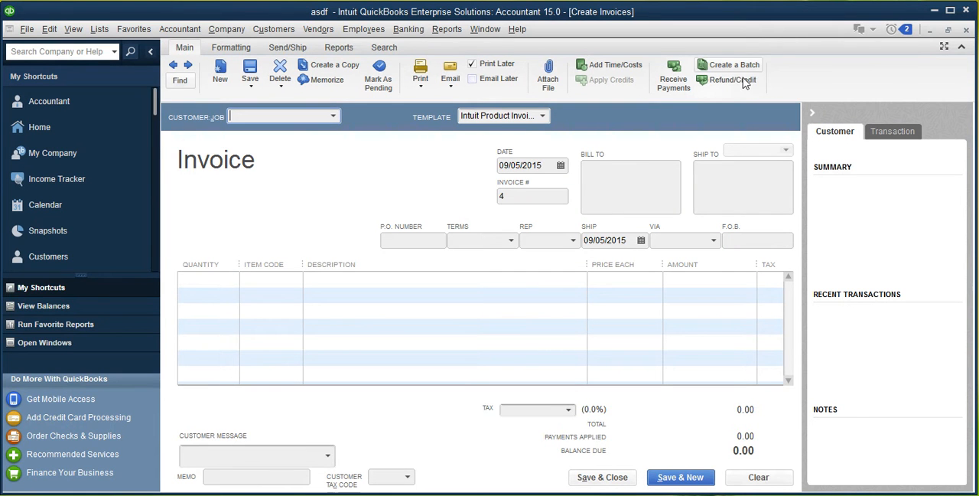
Start a credit memo from the blank invoice form and assign it to the customer ABS Foods Ltd
click(732, 82)
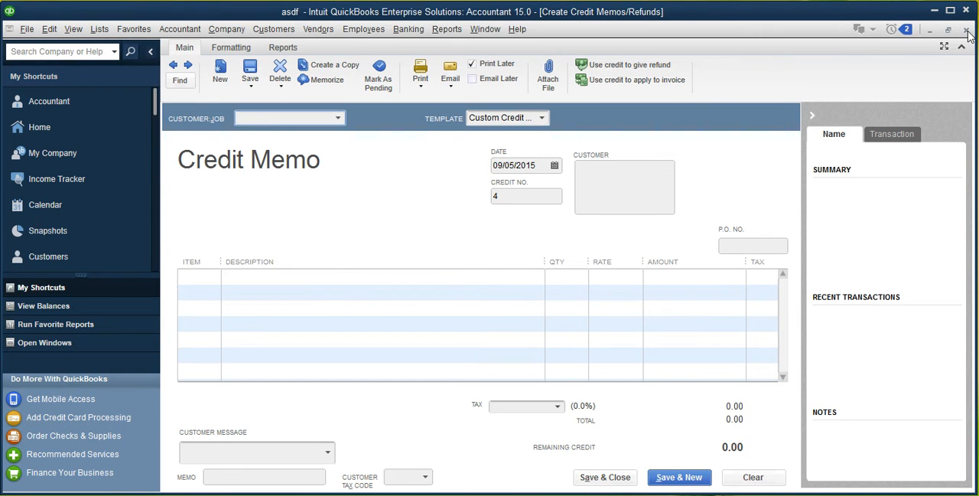
click(966, 31)
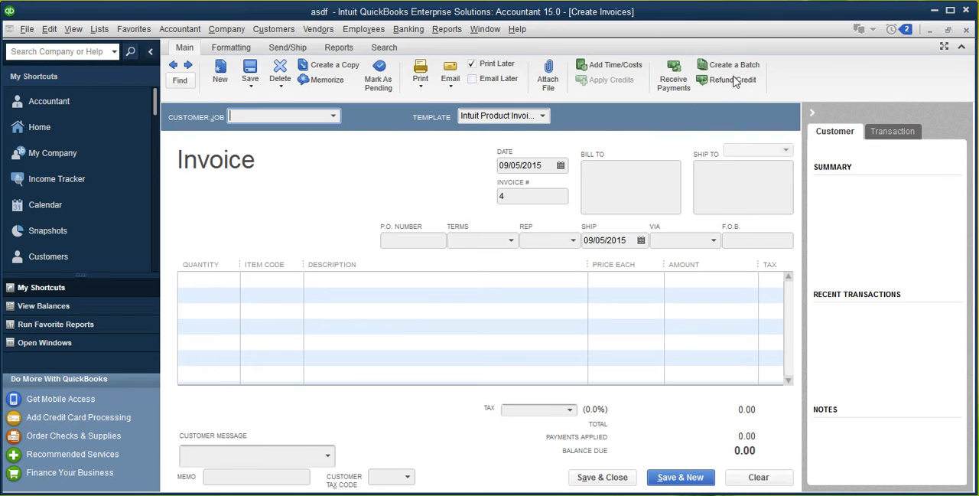
click(733, 82)
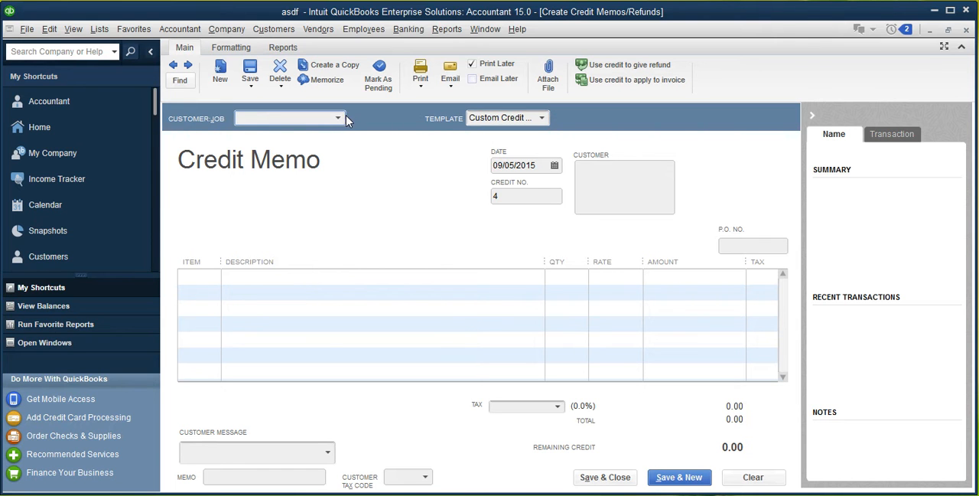
click(338, 118)
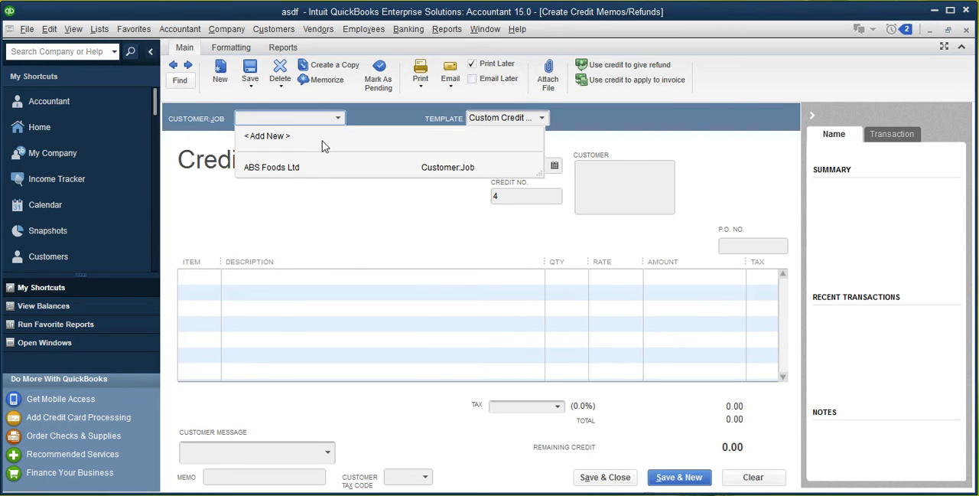
click(286, 168)
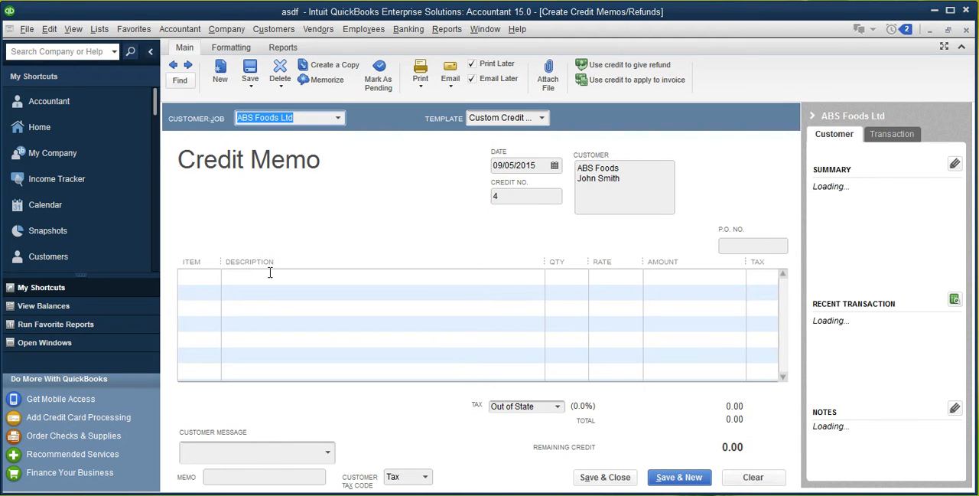
Add a Beverages line to the credit memo with the description "fizzy drink" and a quantity of 1
click(211, 275)
click(214, 277)
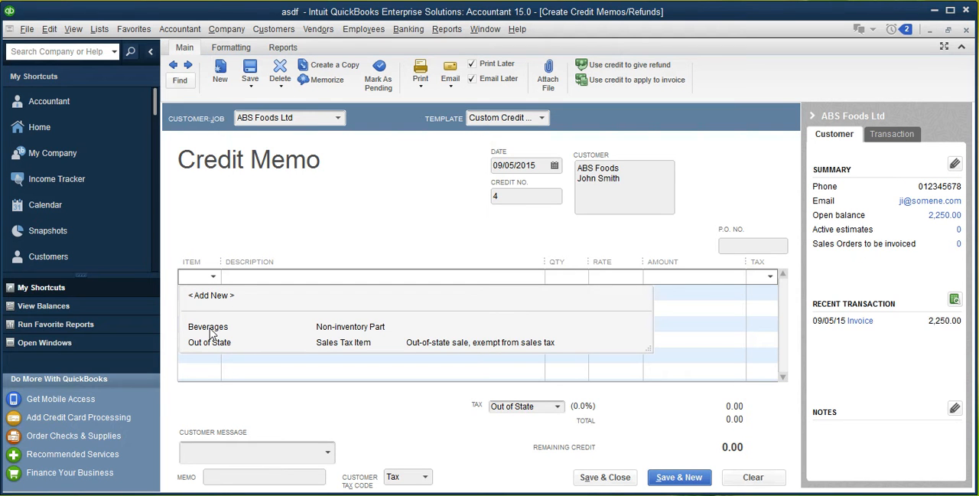
click(208, 328)
click(318, 279)
text(f)
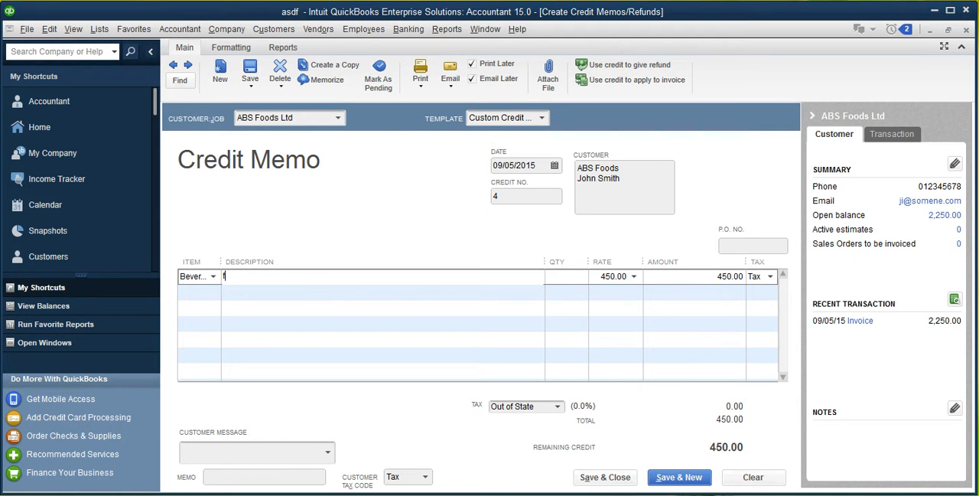
text(izzy drink)
click(569, 277)
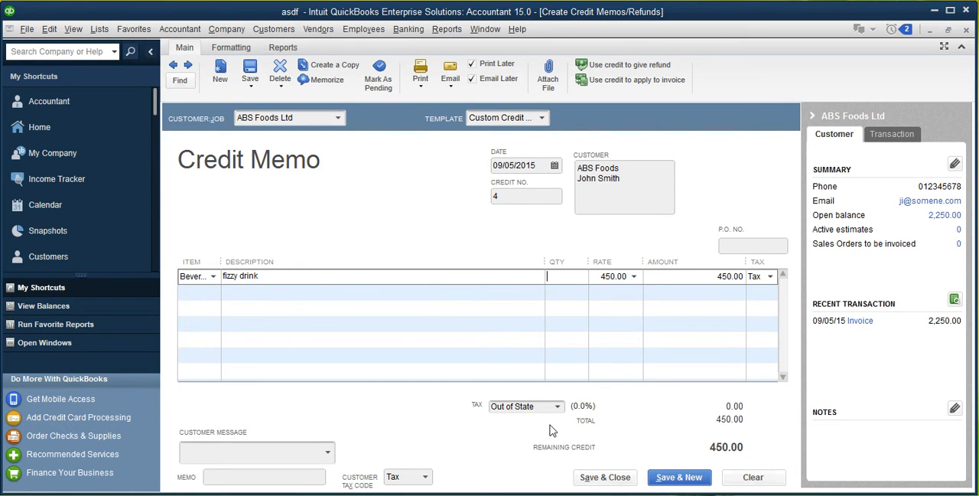
text(1)
key(Tab)
Save and close the credit memo, applying its credit to invoice 3, and close the blank invoice form
click(612, 479)
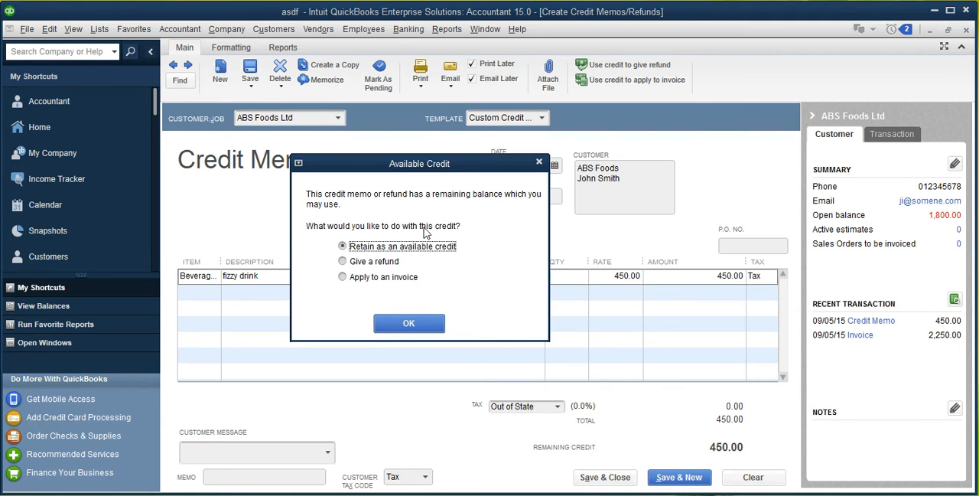
click(357, 280)
click(405, 324)
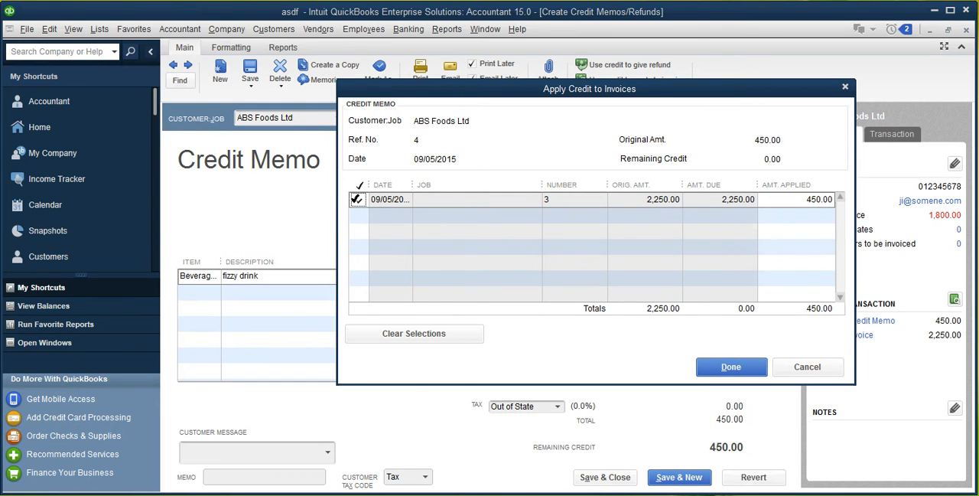
click(716, 372)
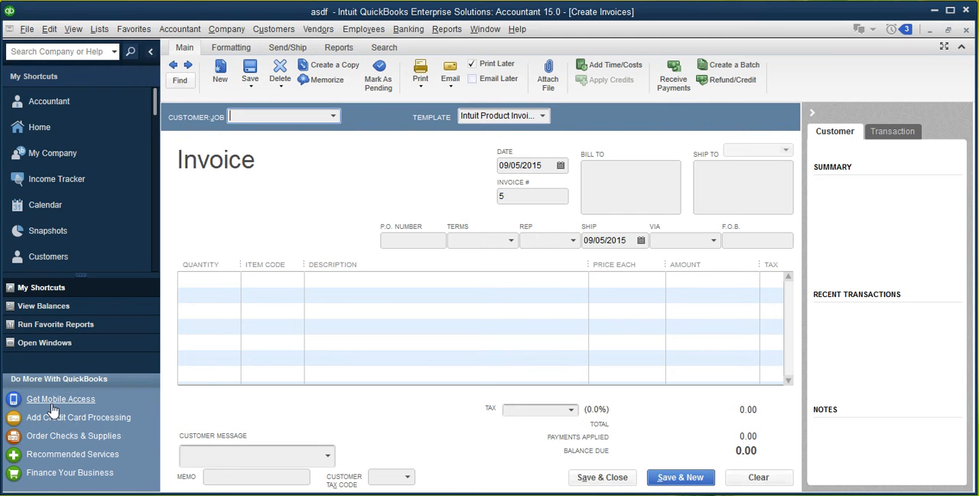
click(966, 30)
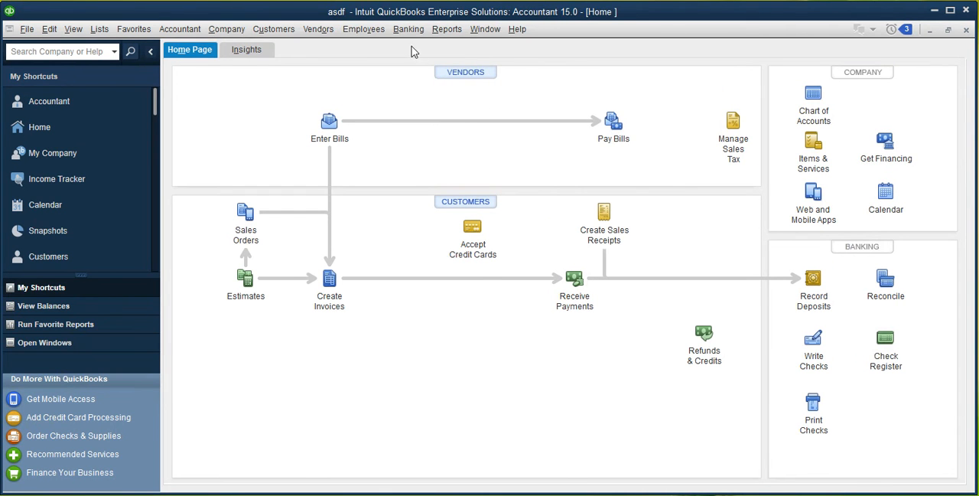
Open the Profit & Loss Standard report to check sales income after the credit memo
click(446, 29)
mouse_move(591, 172)
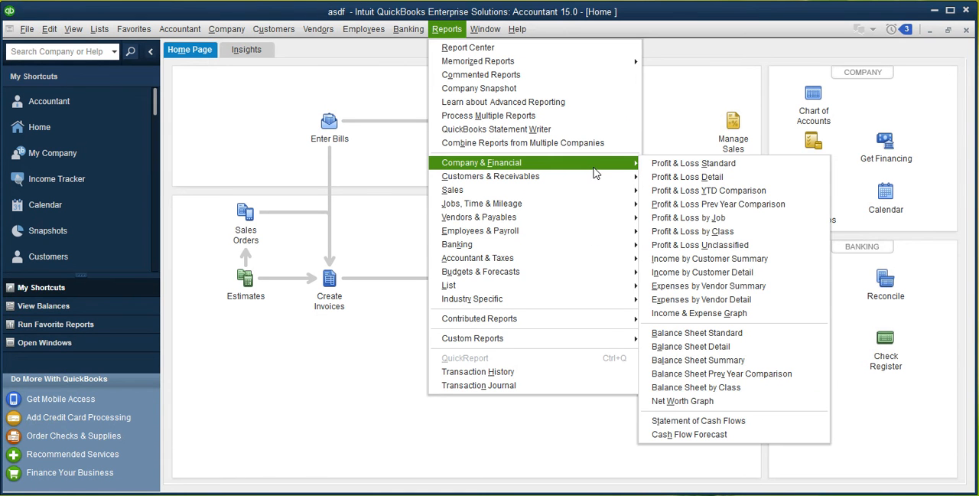
click(677, 167)
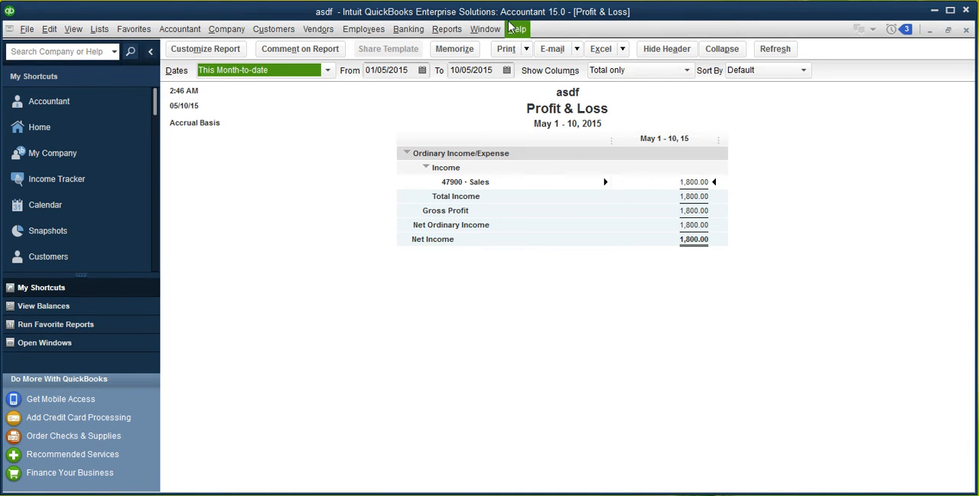
Open the Balance Sheet Standard report to check accounts receivable after the credit memo
click(447, 29)
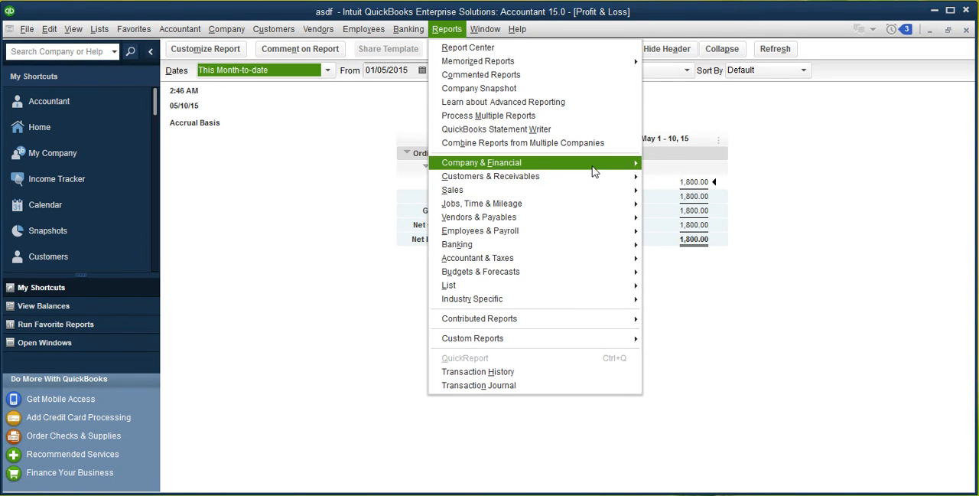
mouse_move(593, 172)
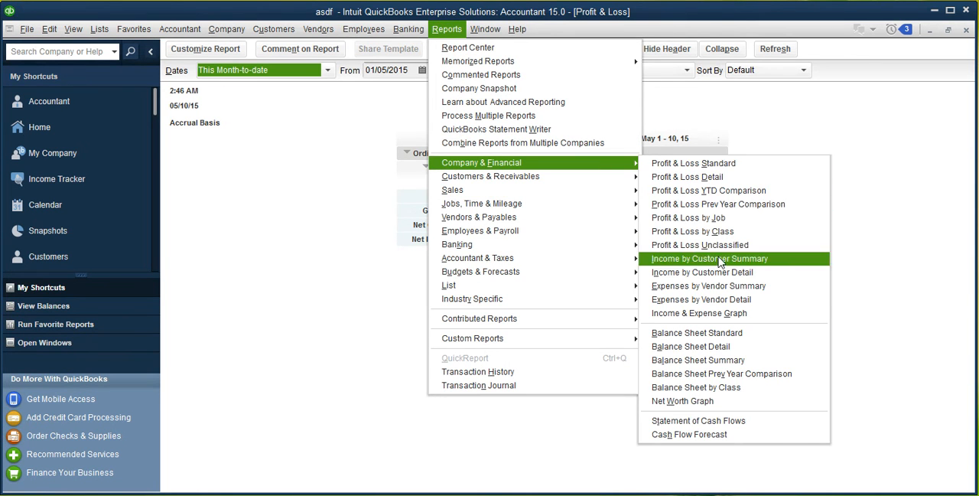
click(723, 333)
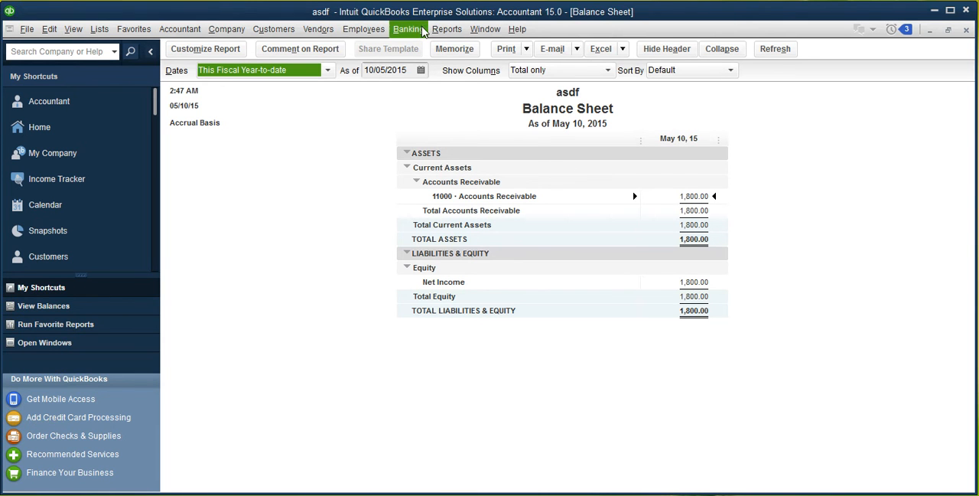
Open the Audit Trail report and examine the debit and credit entries of the credit memo and invoice
click(451, 30)
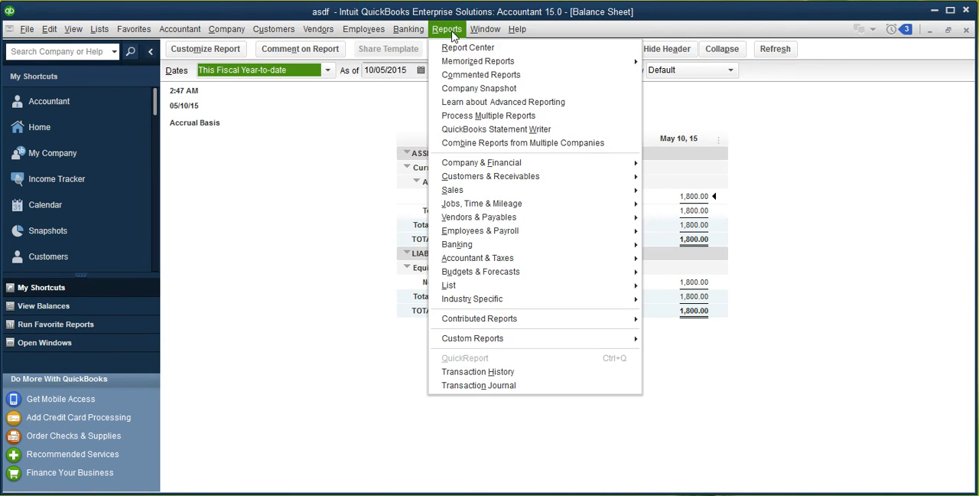
mouse_move(564, 270)
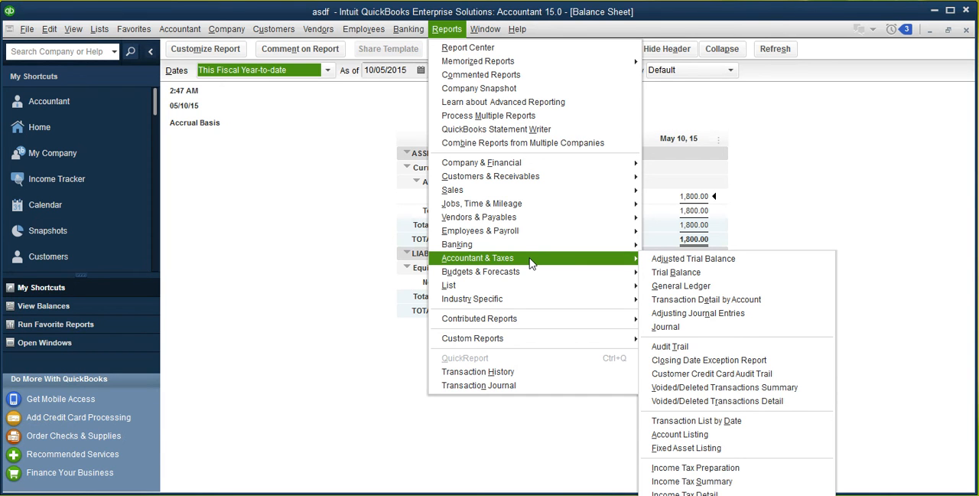
click(681, 350)
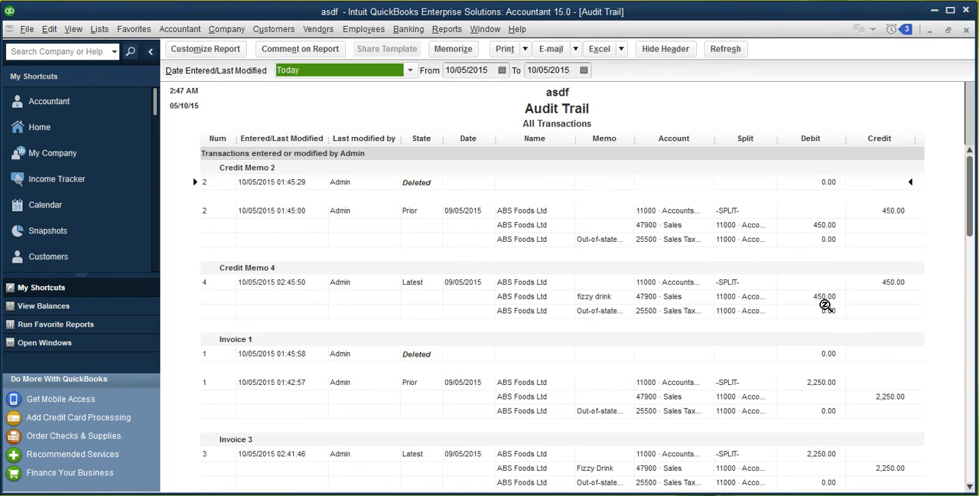
drag(971, 192, 970, 169)
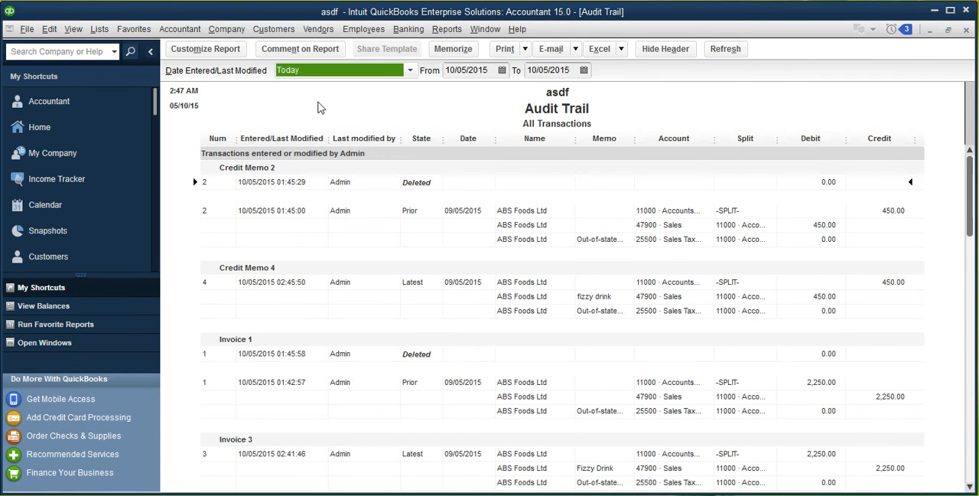